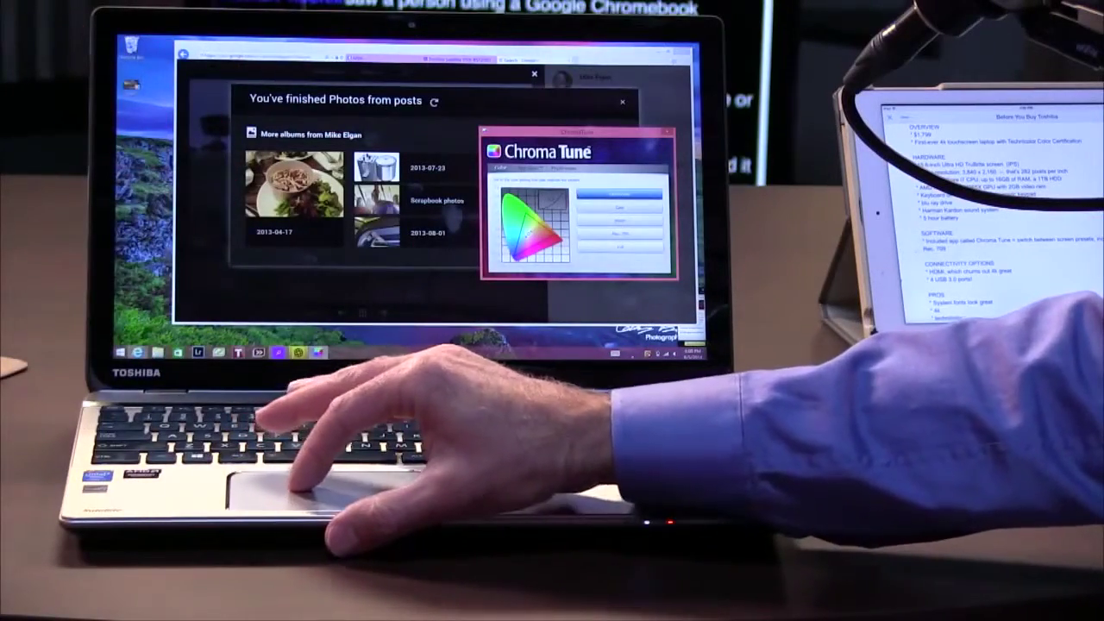
- Close the Google+ Photos browser window so only Chroma Tune remains
{"action": "left_click", "coordinate": [660, 52]}
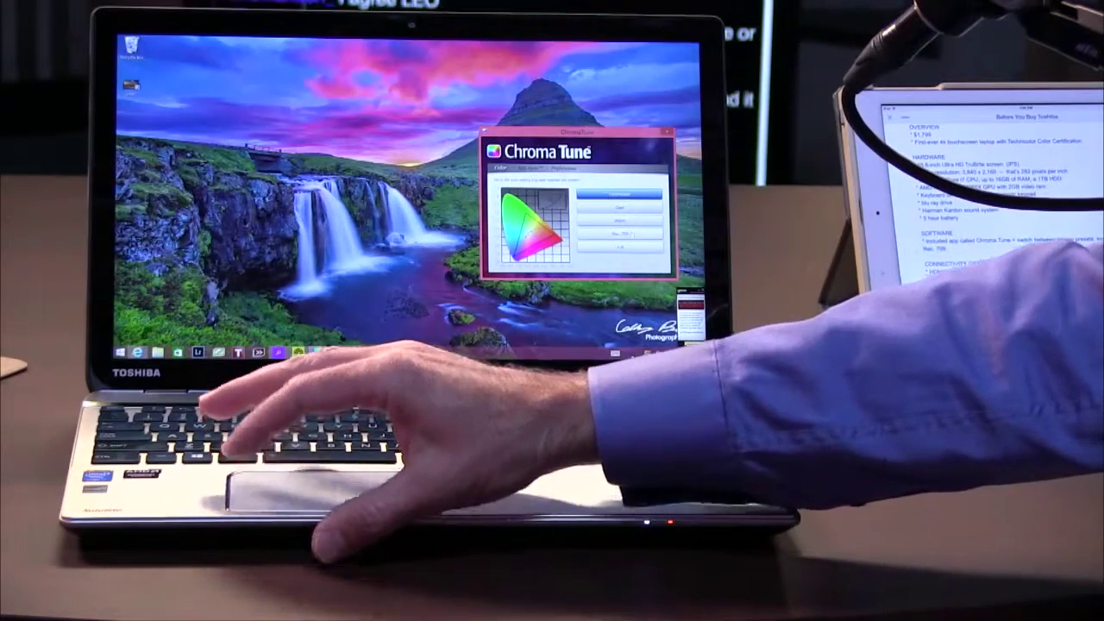
- Try the Full, Technicolor and Warm colour presets, then select Rec.709
{"action": "left_click", "coordinate": [619, 233]}
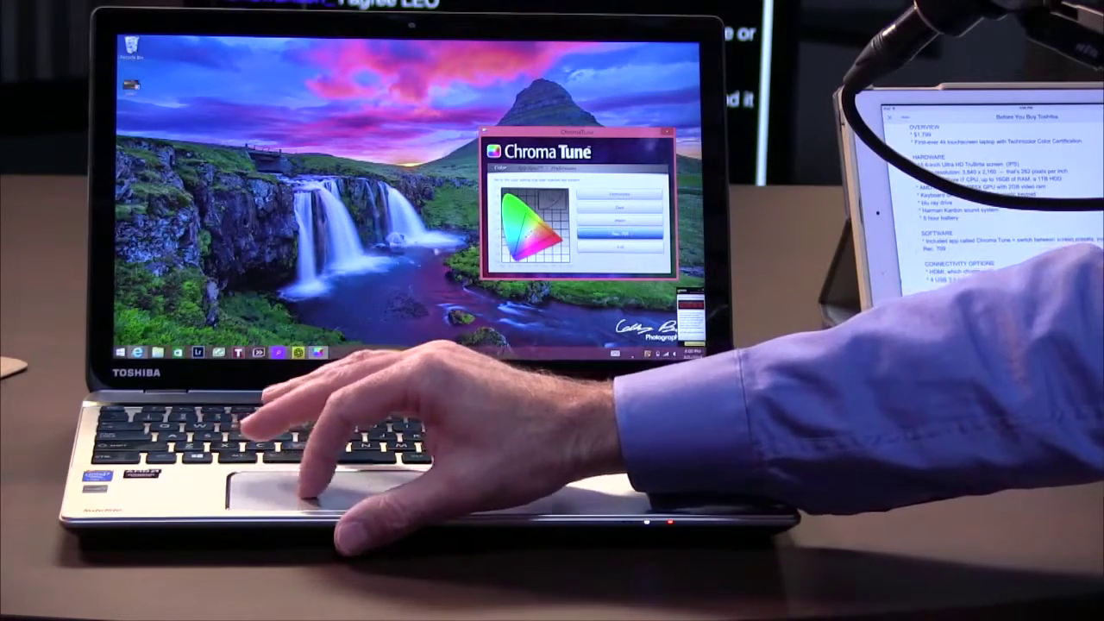
{"action": "left_click", "coordinate": [594, 248]}
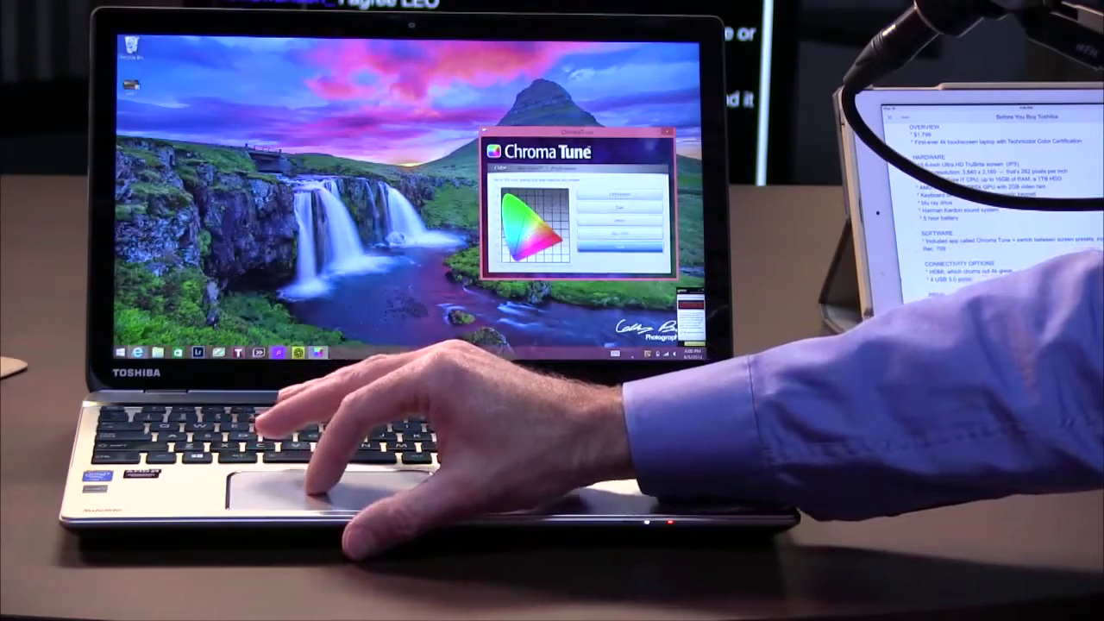
{"action": "left_click", "coordinate": [618, 207]}
{"action": "left_click", "coordinate": [602, 223]}
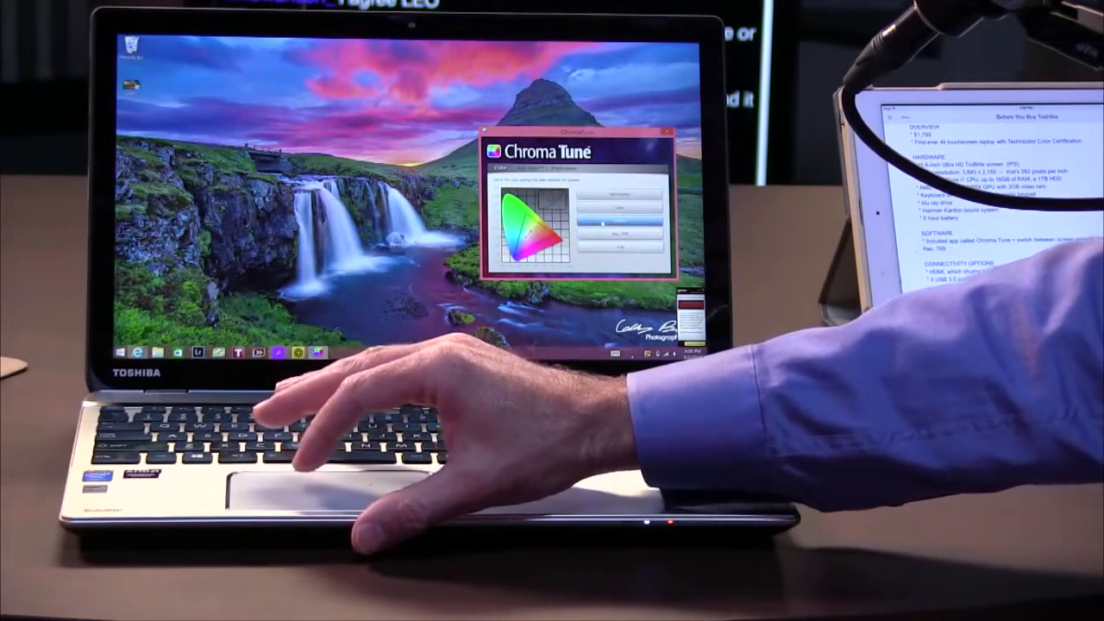
{"action": "left_click", "coordinate": [618, 194]}
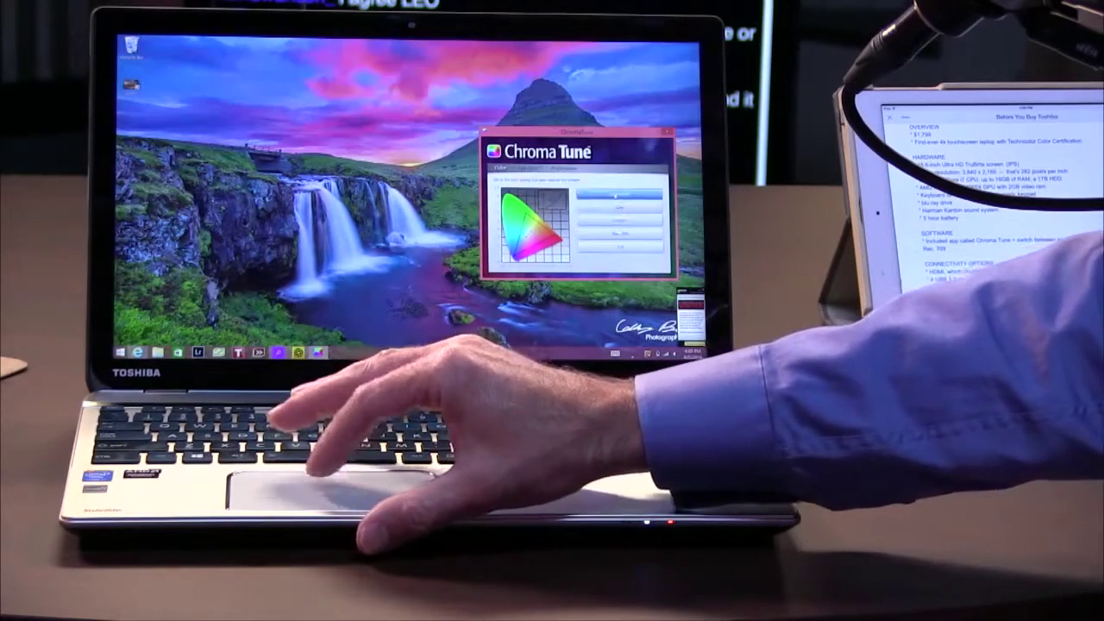
{"action": "left_click", "coordinate": [620, 232]}
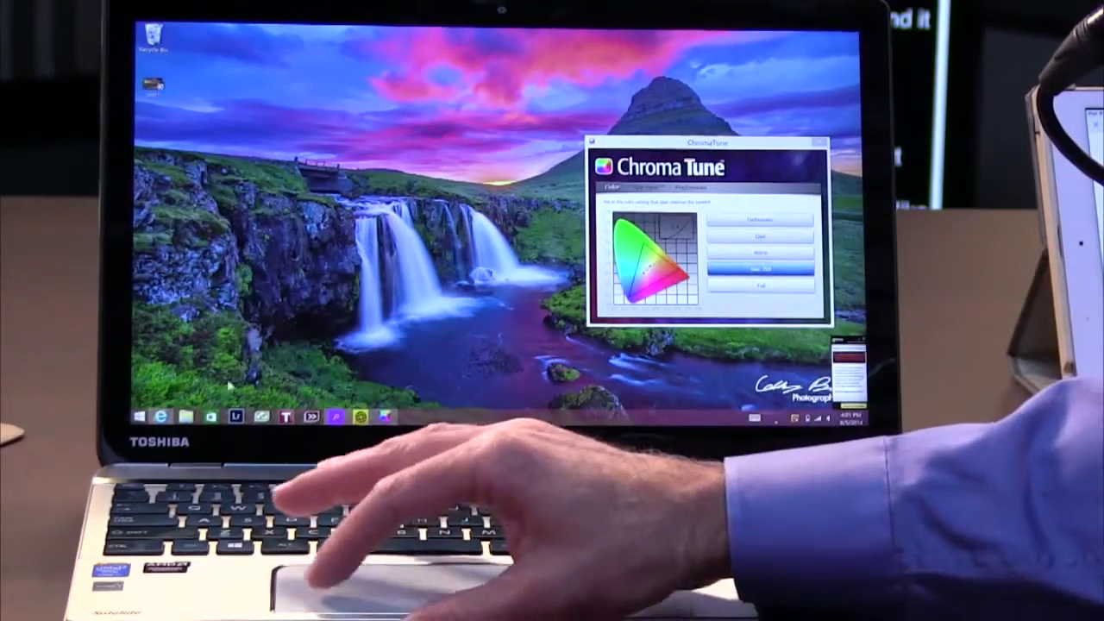
- Restore Internet Explorer and show the Toshiba Satellite P50t review tab
{"action": "mouse_move", "coordinate": [138, 352]}
{"action": "left_click", "coordinate": [298, 371]}
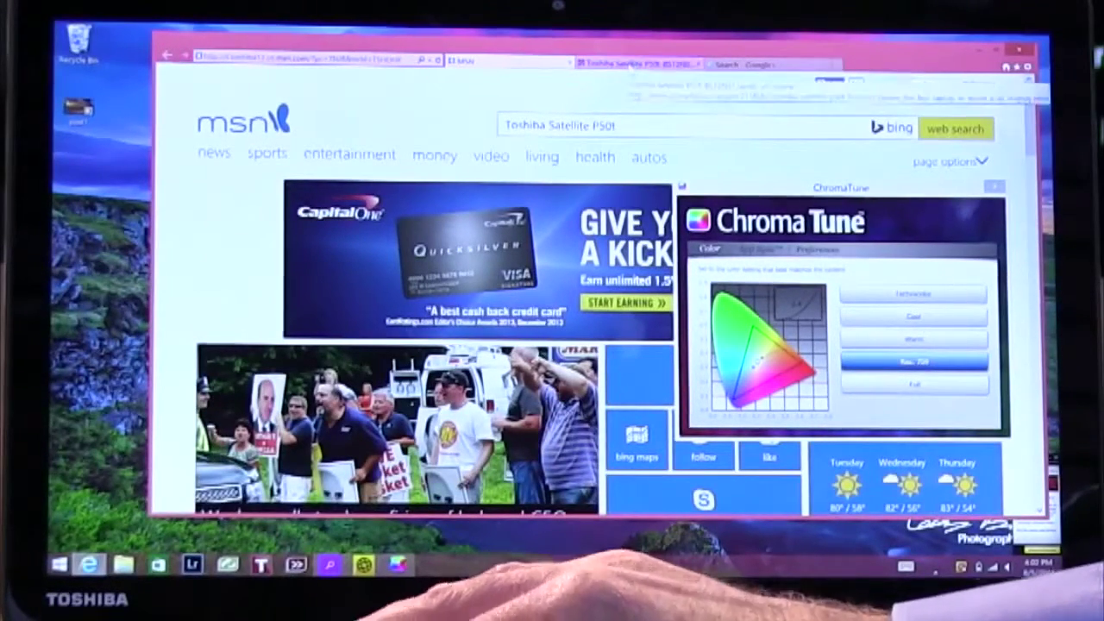
{"action": "left_click", "coordinate": [632, 60]}
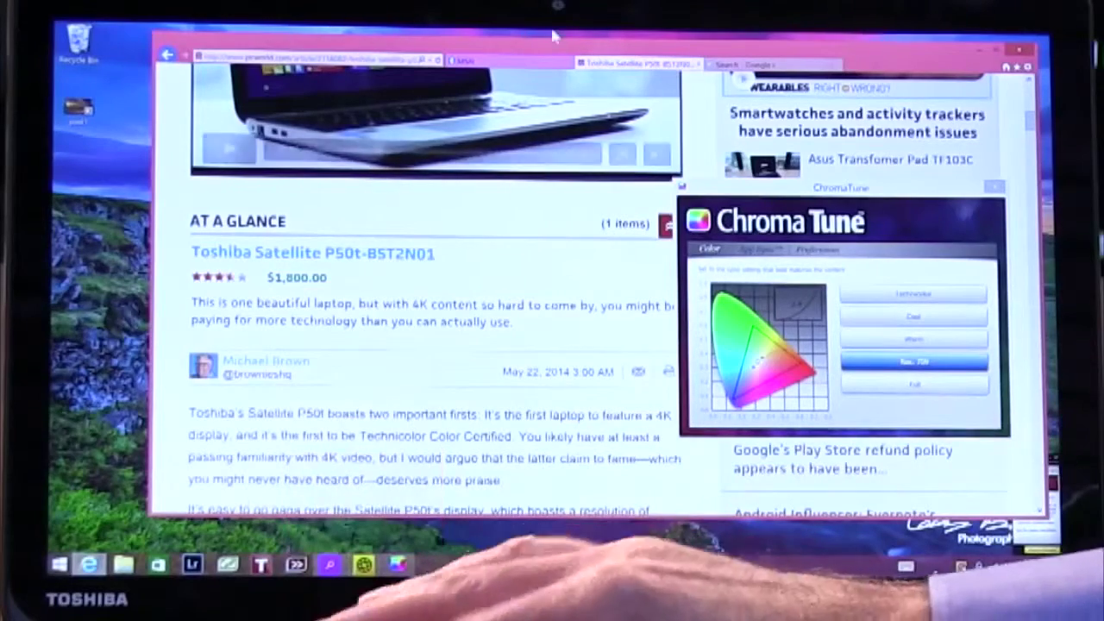
- Minimize Internet Explorer, leaving Chroma Tune on Rec.709 over the desktop
{"action": "left_click", "coordinate": [982, 50]}
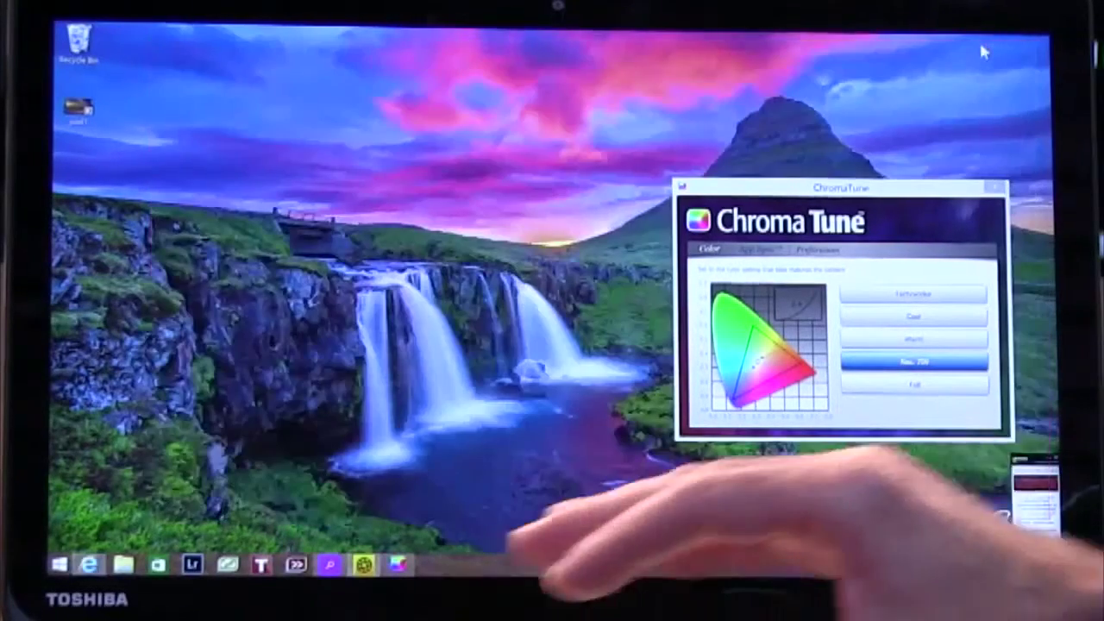